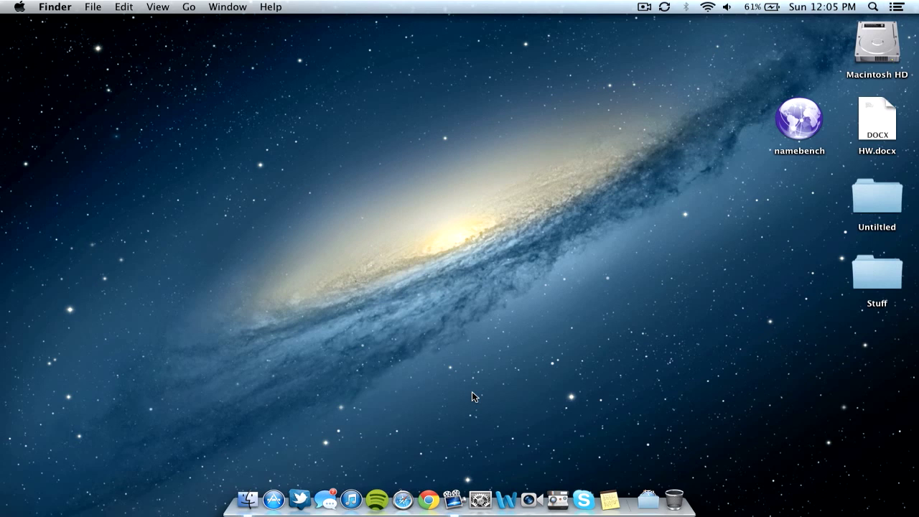
{"action": "left_click", "coordinate": [785, 133]}
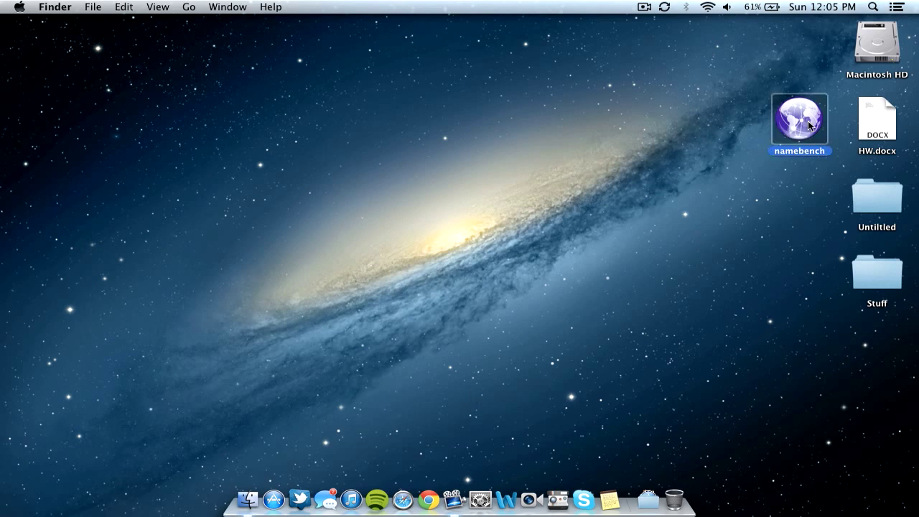
{"action": "left_click", "coordinate": [685, 236]}
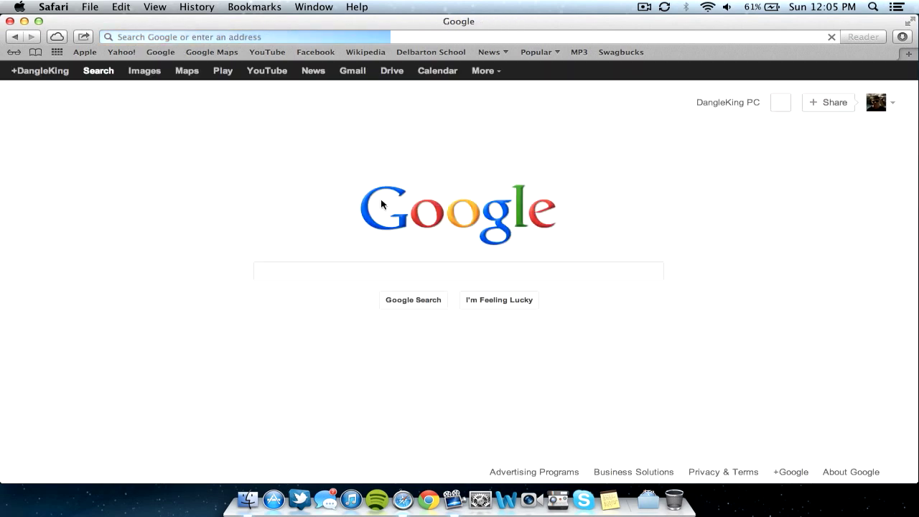
Search Google for "download namebench" and open the project's Downloads page on Google Code.
{"action": "type", "text": "download "}
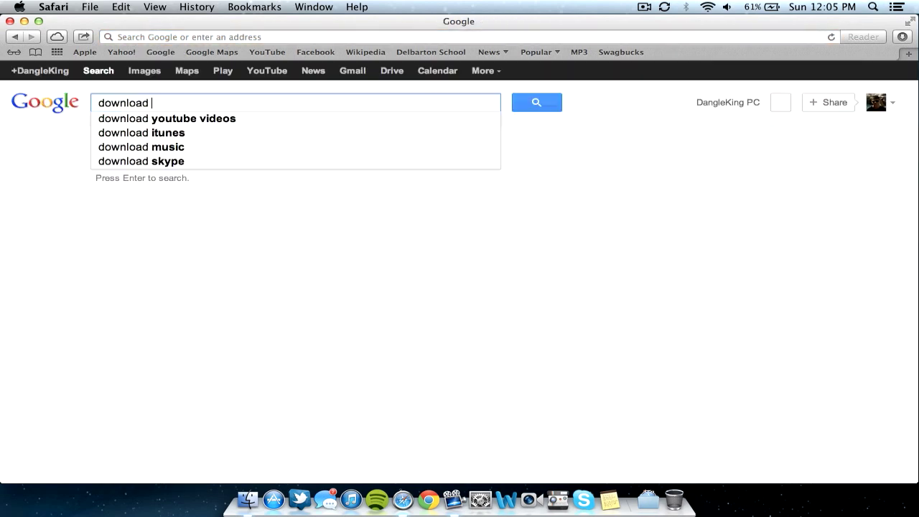
{"action": "type", "text": "namebench"}
{"action": "key", "text": "Return"}
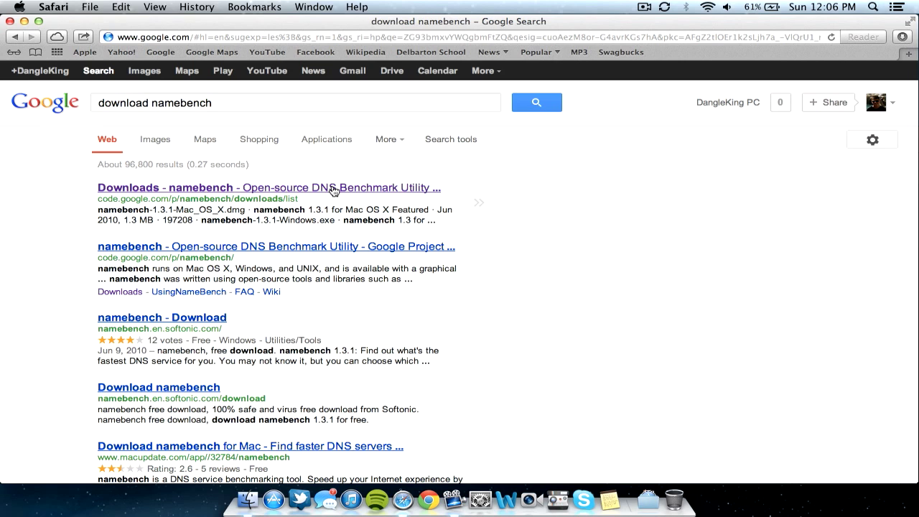
{"action": "left_click", "coordinate": [334, 189]}
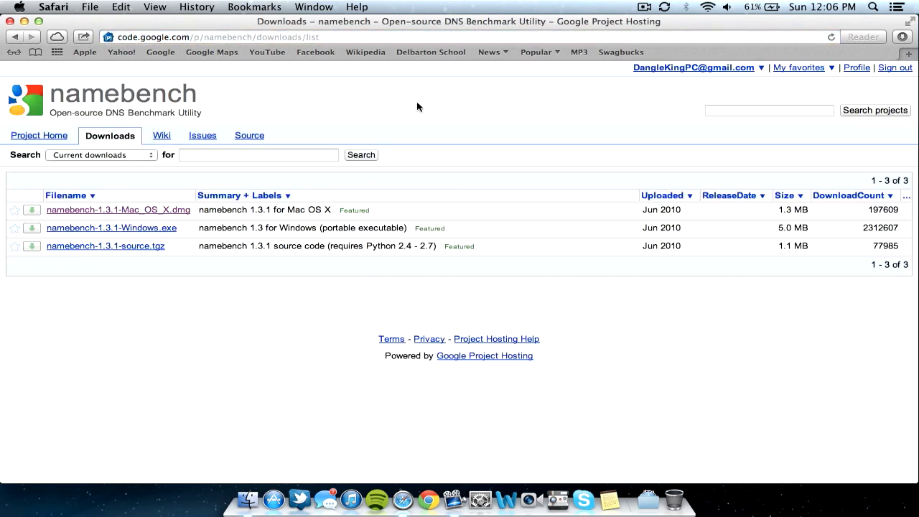
Open the download page for namebench-1.3.1-Mac_OS_X.dmg and minimize the browser window.
{"action": "left_click", "coordinate": [154, 248]}
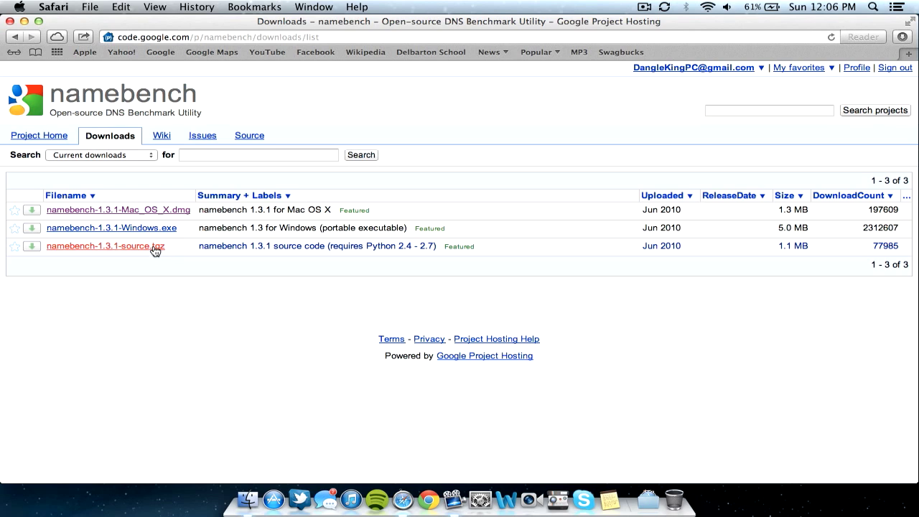
{"action": "left_click", "coordinate": [172, 210]}
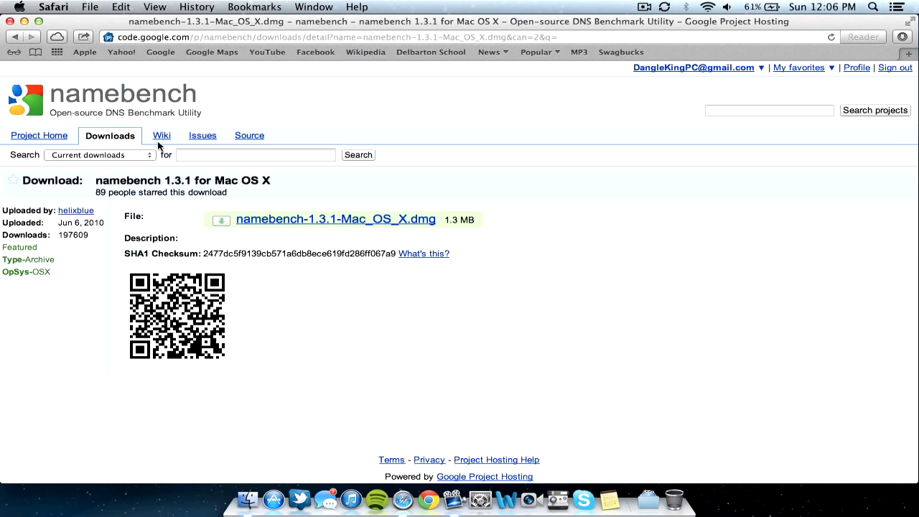
{"action": "left_click", "coordinate": [24, 21]}
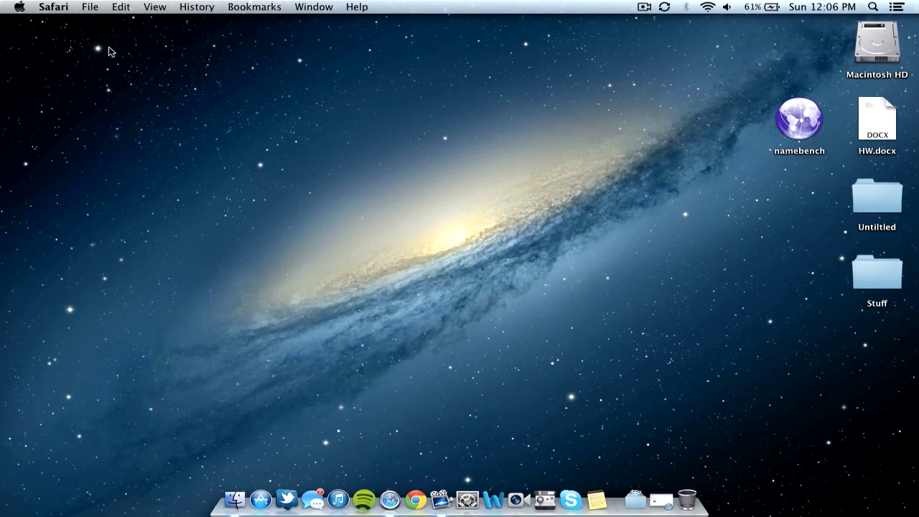
Launch namebench from the desktop and run the DNS benchmark with its default settings, minimizing its window to reveal the report.
{"action": "left_click", "coordinate": [655, 190]}
{"action": "left_click", "coordinate": [787, 118]}
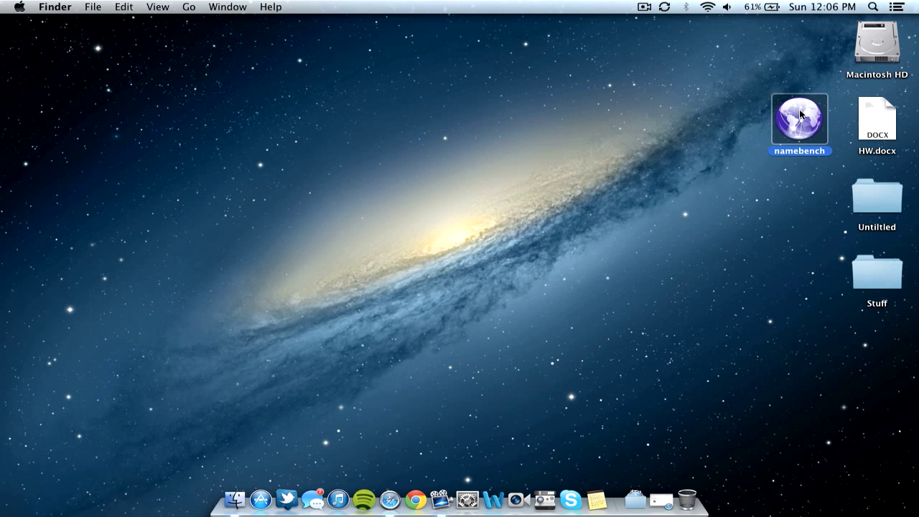
{"action": "double_click", "coordinate": [793, 128]}
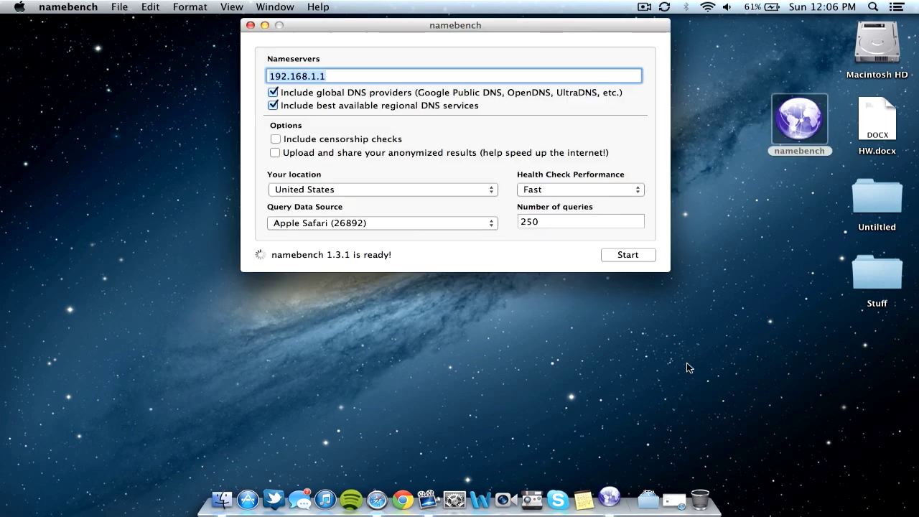
{"action": "left_click_drag", "start_coordinate": [516, 24], "coordinate": [491, 65]}
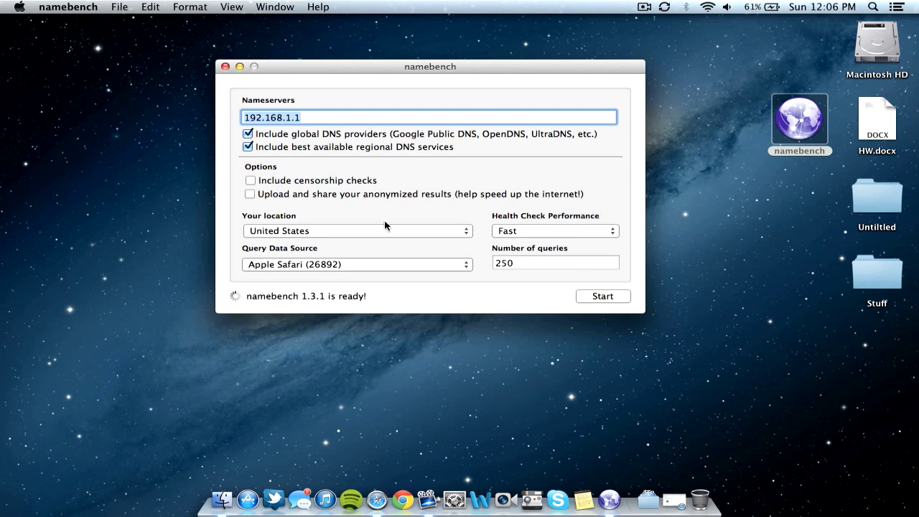
{"action": "left_click", "coordinate": [598, 299]}
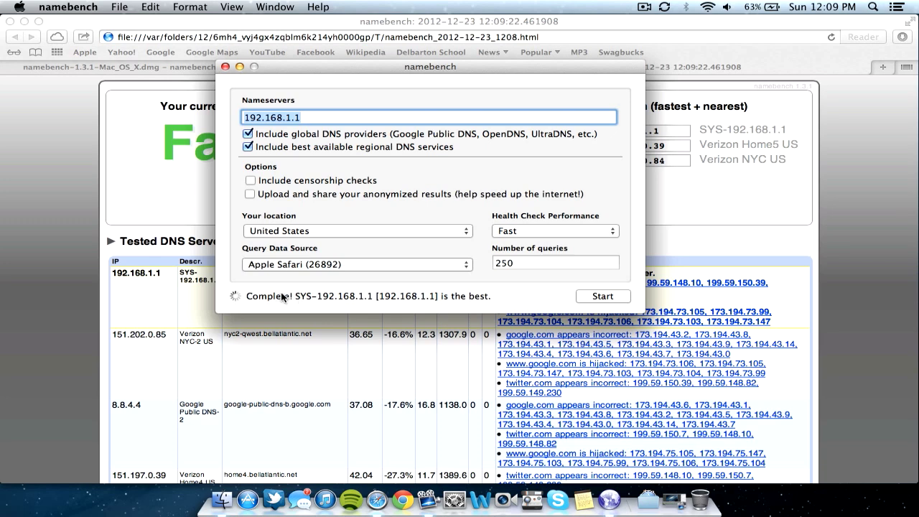
{"action": "left_click", "coordinate": [240, 67]}
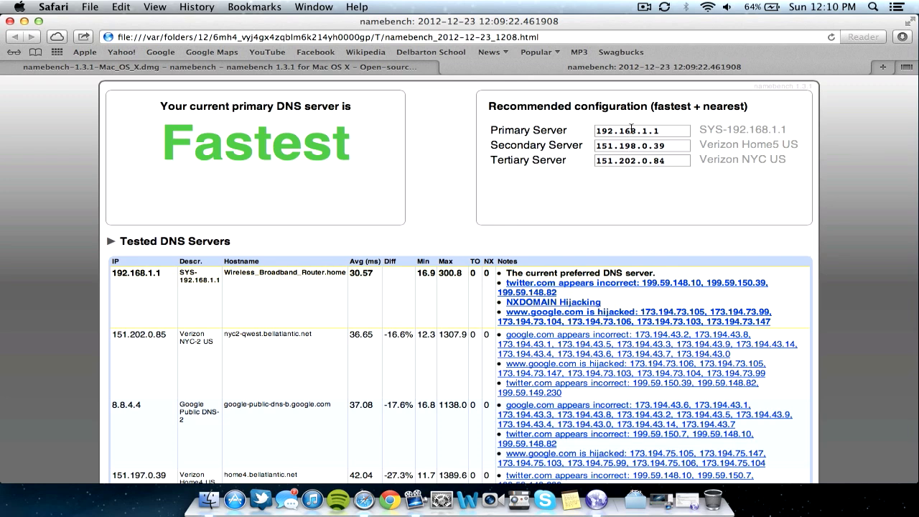
Switch to System Preferences and show the DNS server list in the Wi-Fi connection's advanced network settings.
{"action": "left_click", "coordinate": [442, 501]}
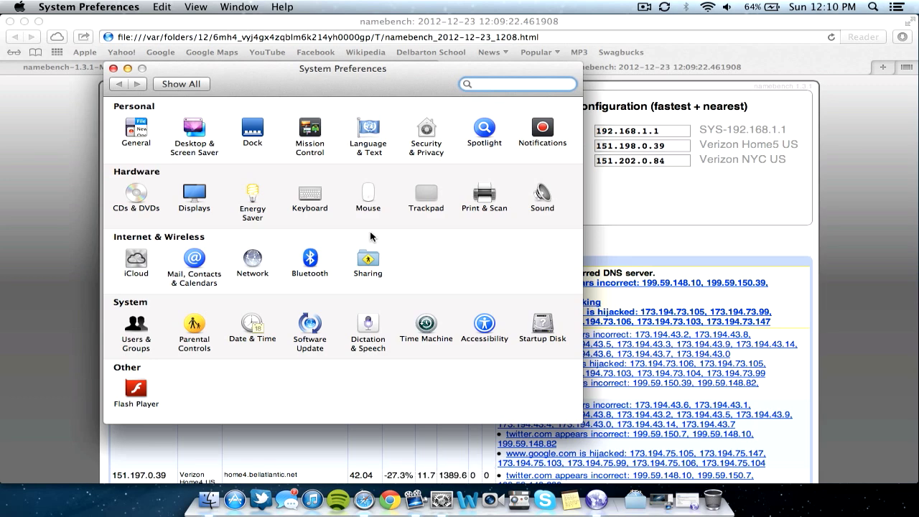
{"action": "left_click", "coordinate": [255, 262]}
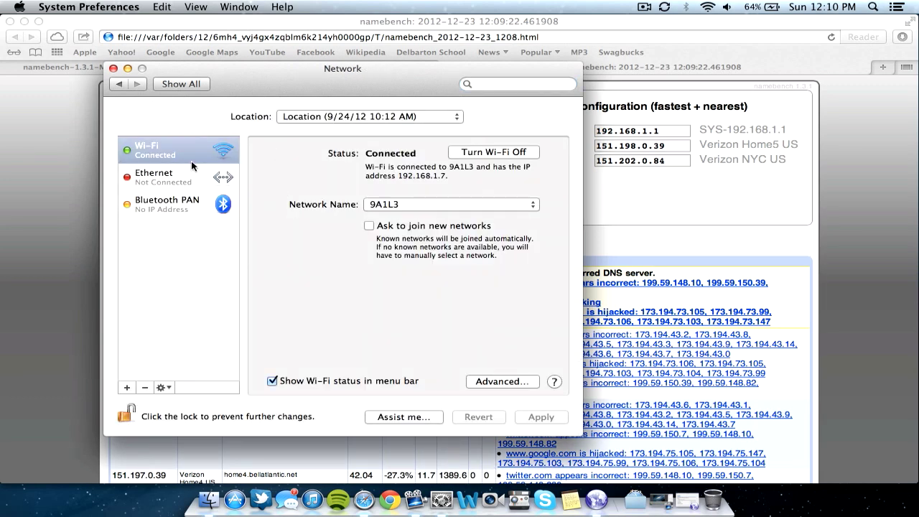
{"action": "left_click", "coordinate": [194, 158]}
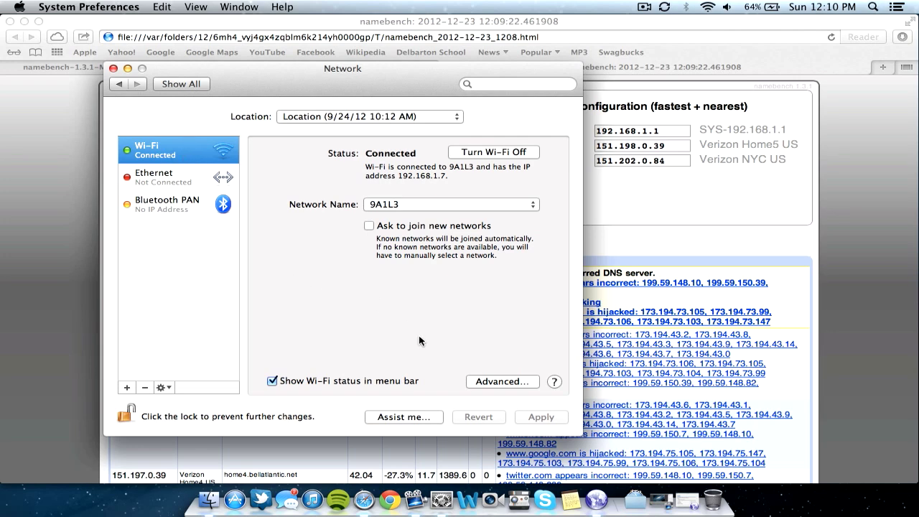
{"action": "left_click", "coordinate": [479, 383]}
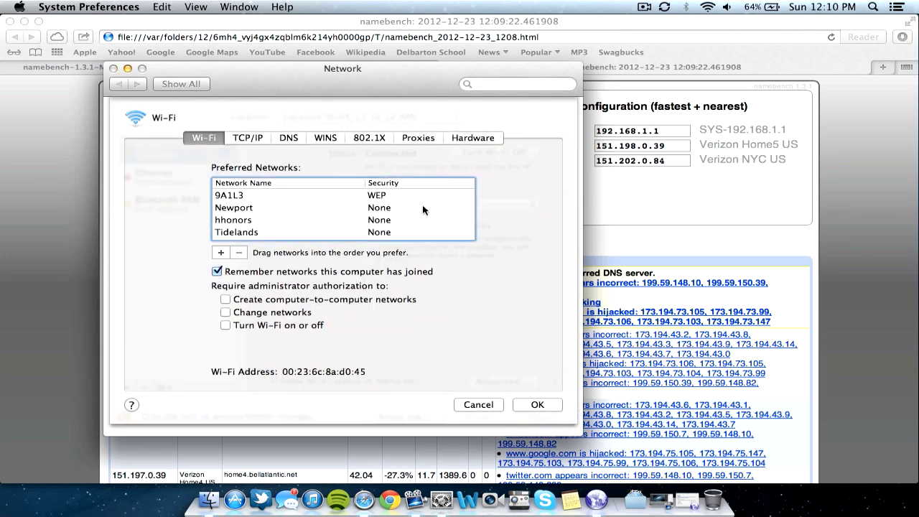
{"action": "left_click", "coordinate": [289, 138]}
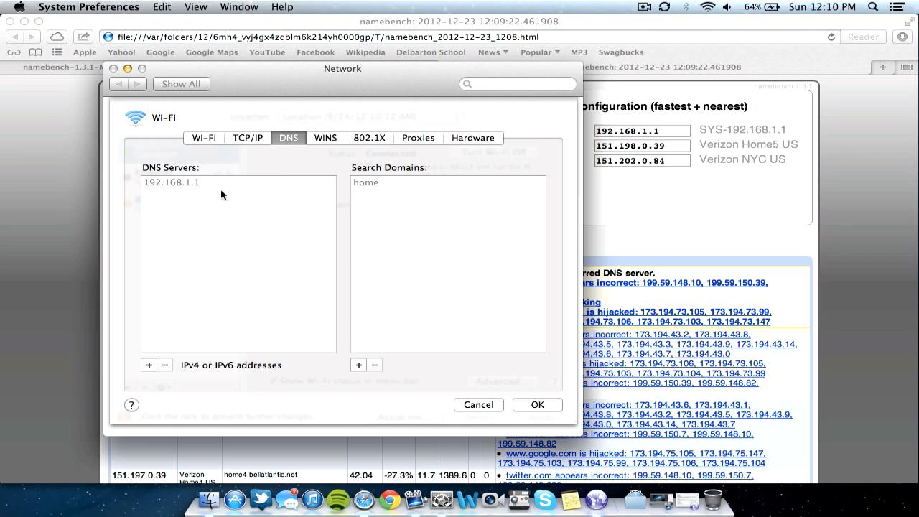
Try to add a DNS server entry to the Wi-Fi connection, discarding the change and closing the network settings.
{"action": "left_click", "coordinate": [682, 230]}
{"action": "left_click", "coordinate": [148, 365]}
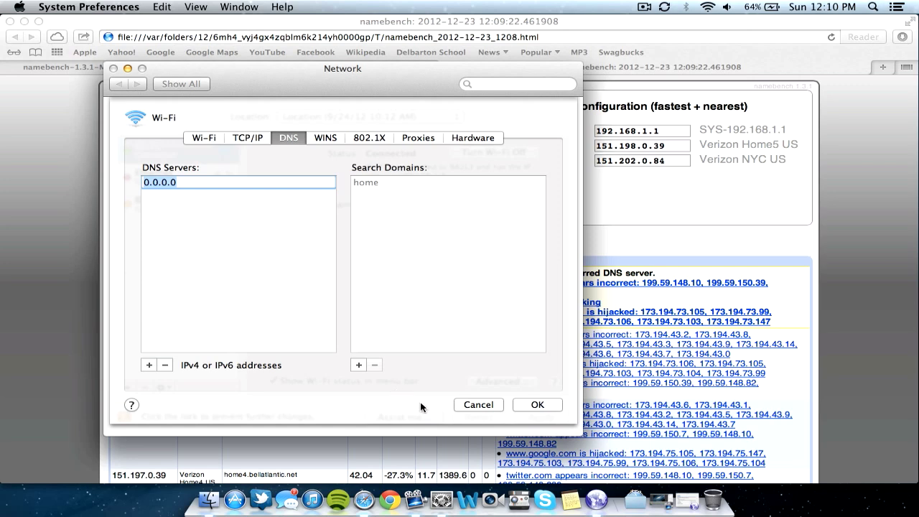
{"action": "left_click", "coordinate": [469, 405]}
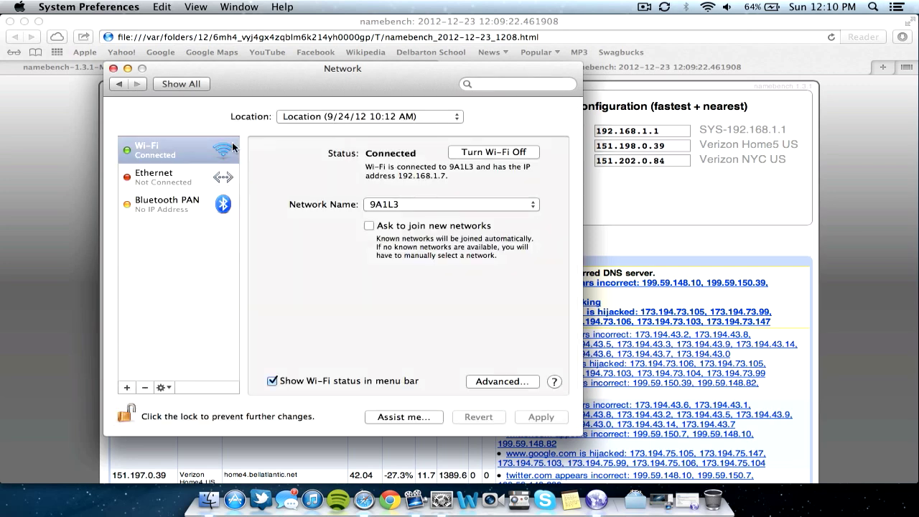
{"action": "left_click", "coordinate": [113, 68]}
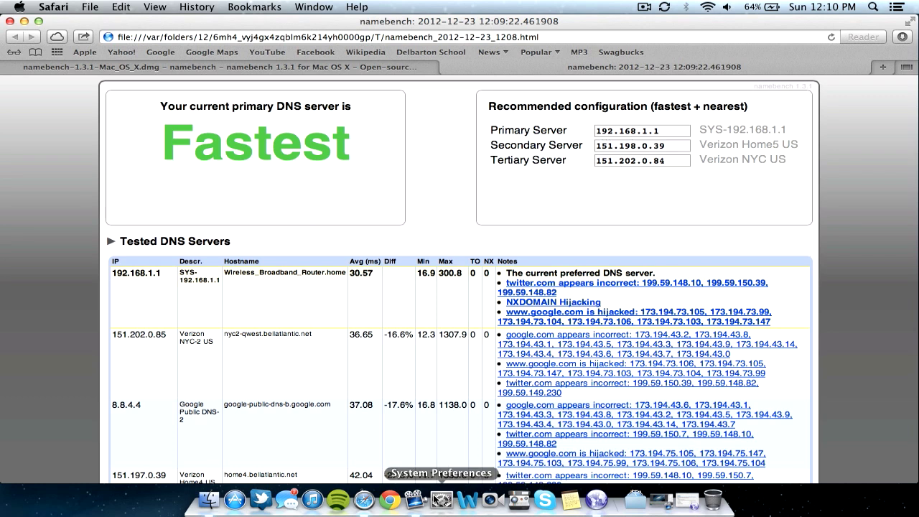
Reopen the Wi-Fi connection's DNS server list in System Preferences and compare it with the recommended configuration in the namebench report in Safari.
{"action": "left_click", "coordinate": [435, 499]}
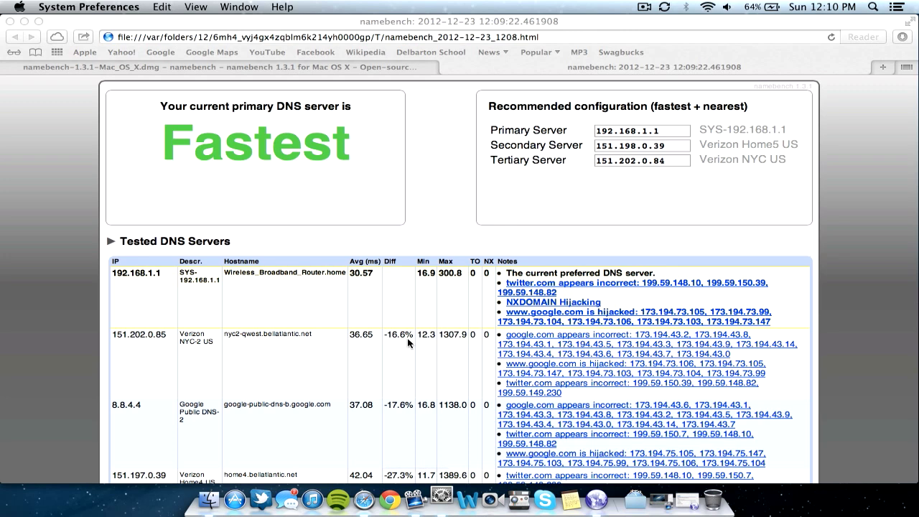
{"action": "left_click", "coordinate": [253, 266]}
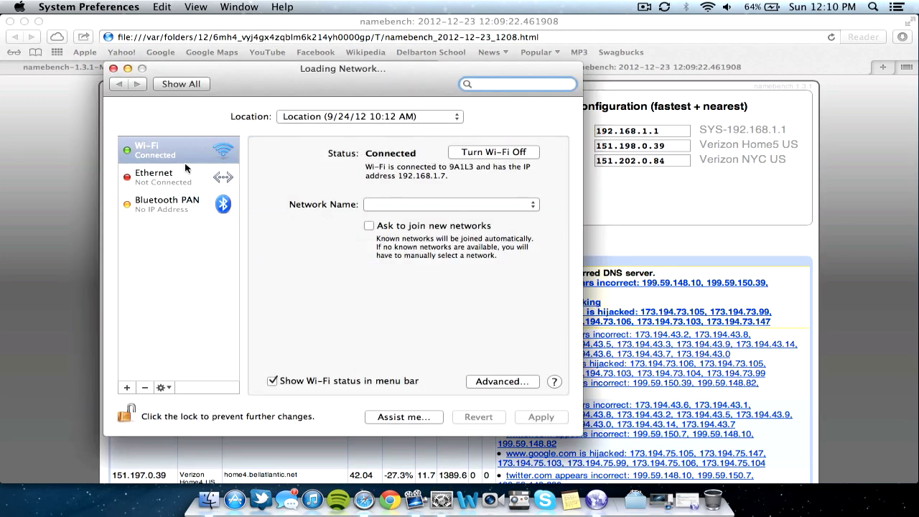
{"action": "left_click", "coordinate": [494, 383]}
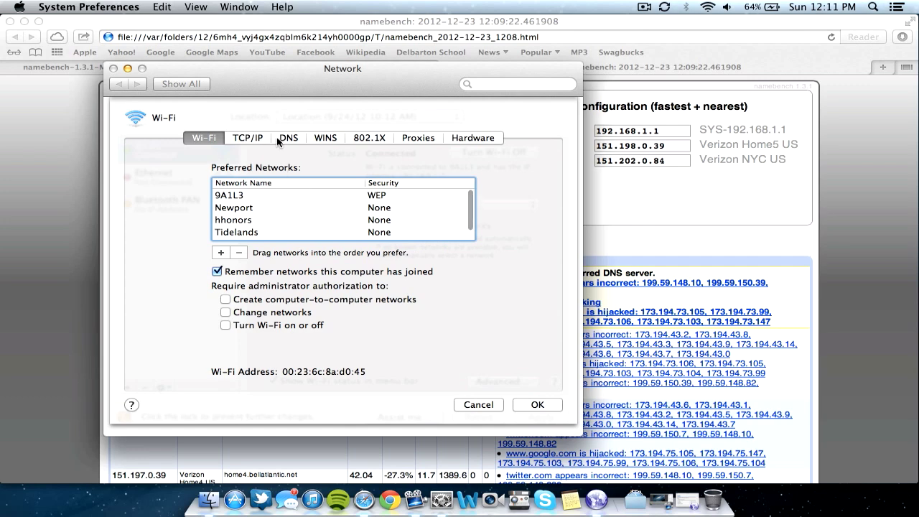
{"action": "left_click", "coordinate": [284, 137]}
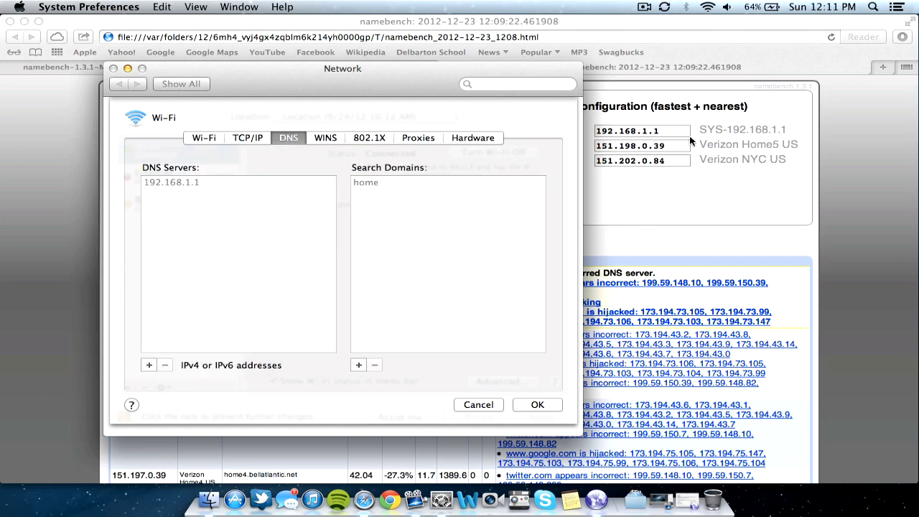
{"action": "left_click", "coordinate": [734, 196]}
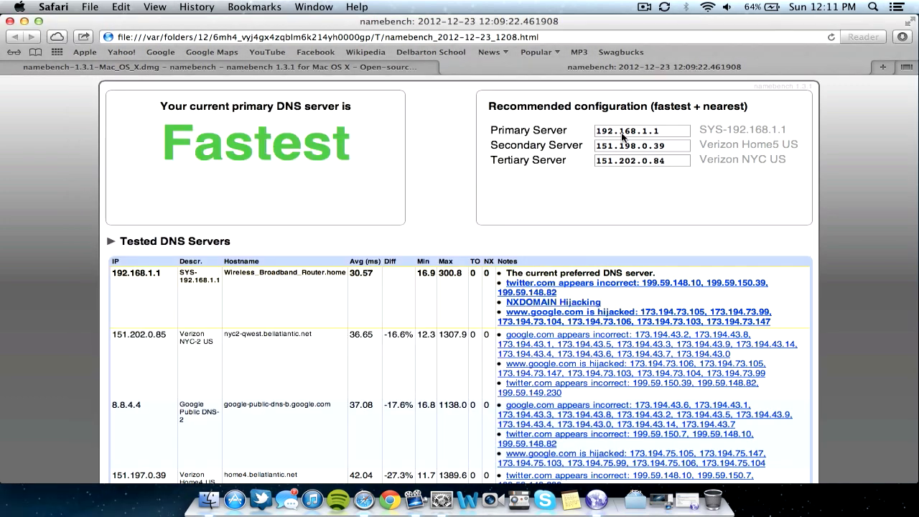
{"action": "key", "text": "super+Tab"}
{"action": "key", "text": "Escape"}
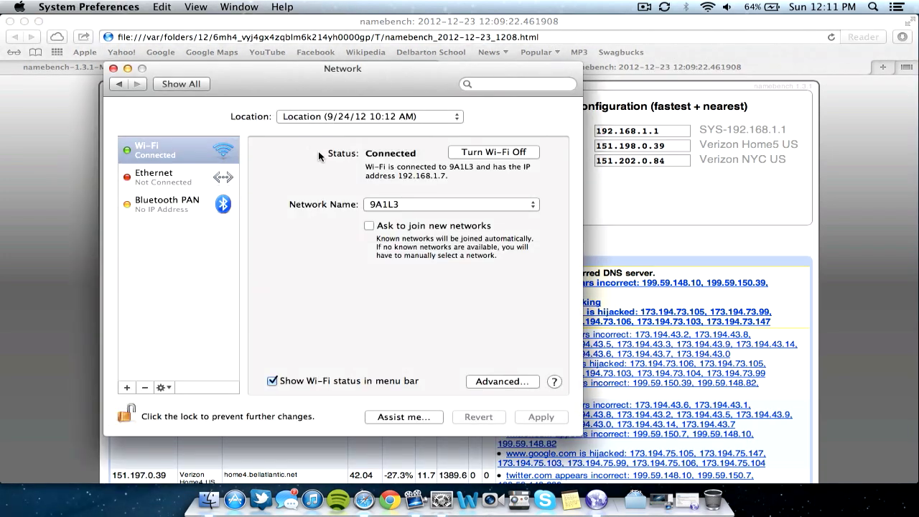
{"action": "key", "text": "super+Tab"}
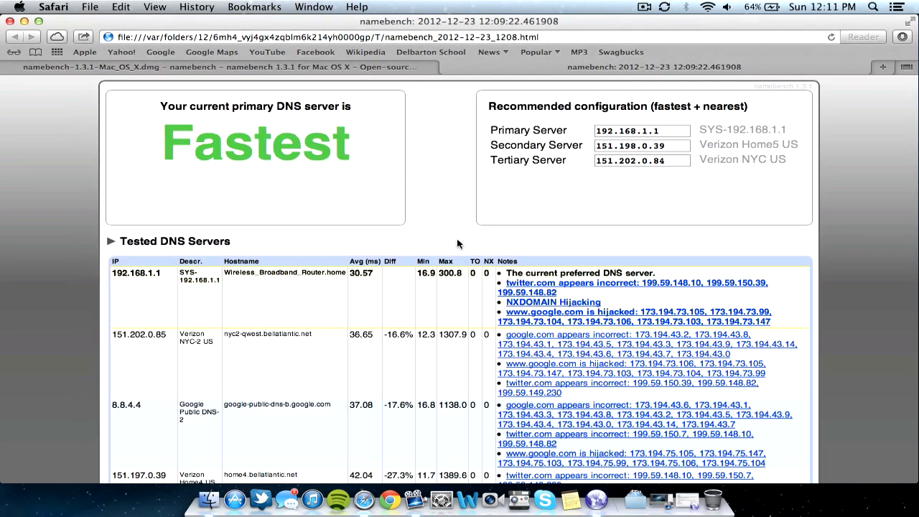